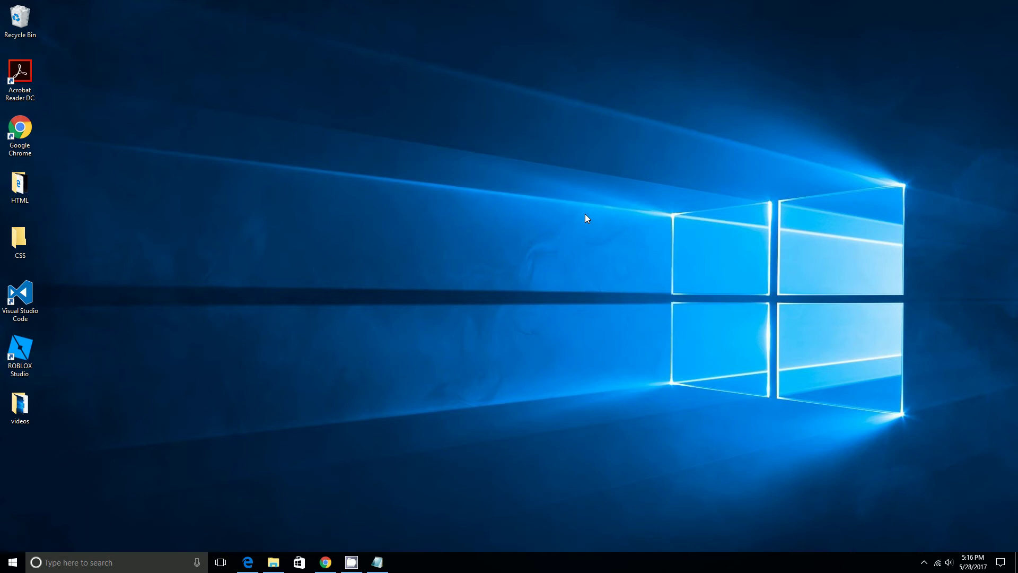
# Step: Bring the lesson1 page back up in Edge from the taskbar
pyautogui.click(247, 562)
# Step: Type <h2>Morning Drinks</h2> on a new line after the strong text, fixing the typo
pyautogui.click(378, 563)
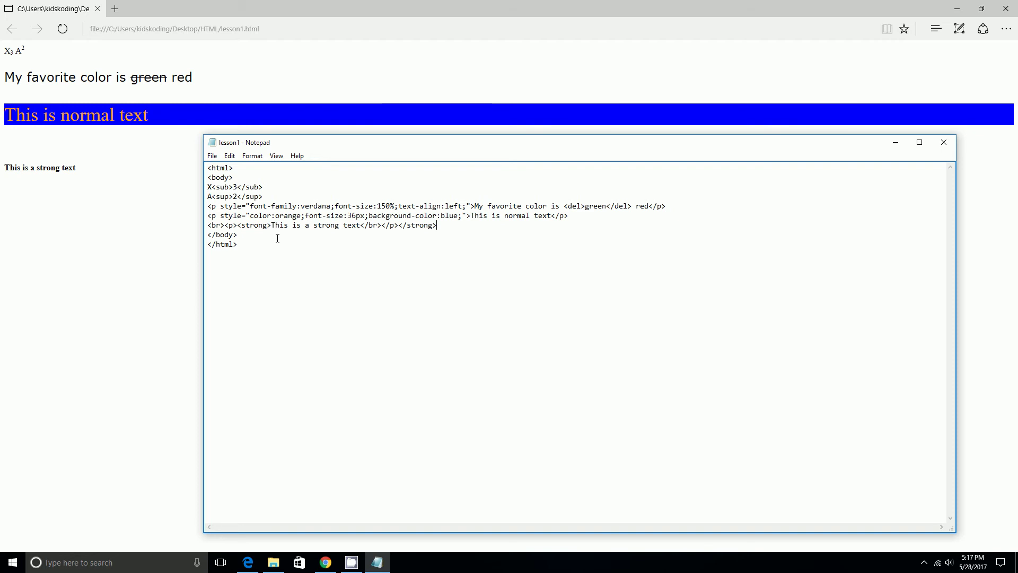
pyautogui.press('Return')
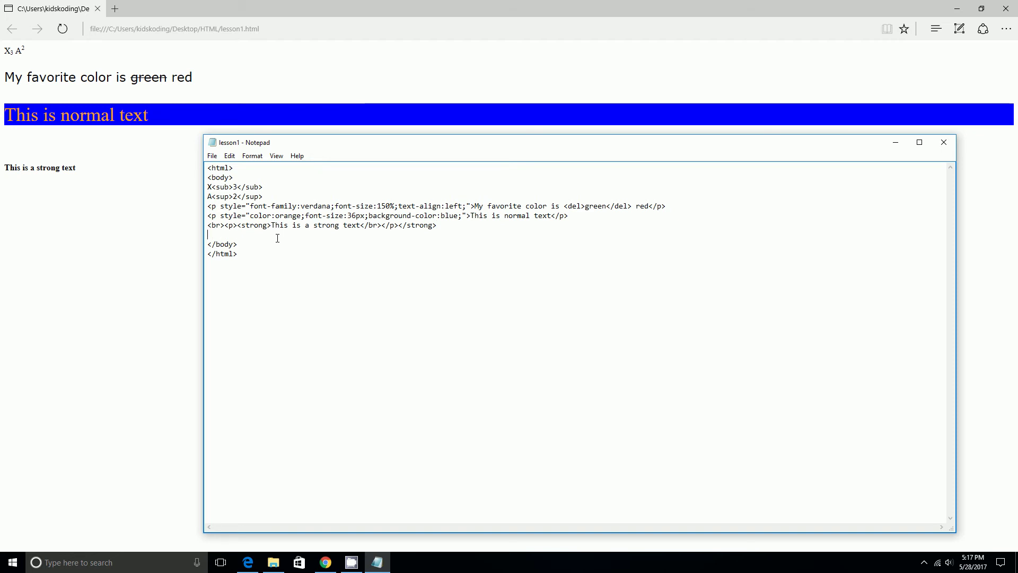
pyautogui.write('<h2>')
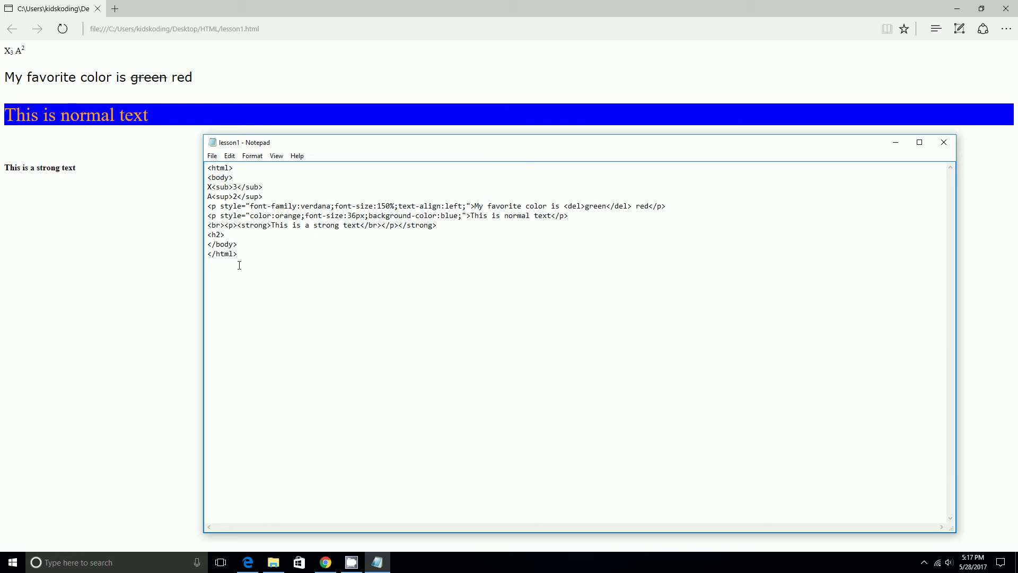
pyautogui.write('Mor')
pyautogui.write('ning ')
pyautogui.write('Br')
pyautogui.write('e')
pyautogui.write('ak')
pyautogui.press('BackSpace')
pyautogui.press('BackSpace')
pyautogui.press('BackSpace')
pyautogui.press('BackSpace')
pyautogui.press('BackSpace')
pyautogui.write('Drinks')
pyautogui.write('</h2>')
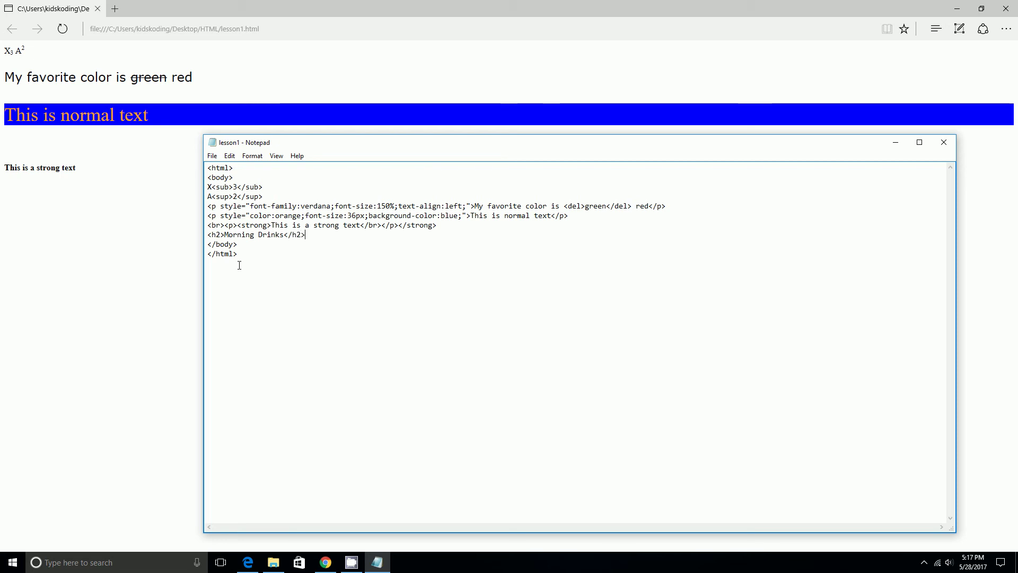
# Step: Write a <ul> block with Coffee, Tea and Juice <li> items, closed by </ul>
pyautogui.press('Return')
pyautogui.write('<ul>')
pyautogui.press('Return')
pyautogui.write('<li>Co')
pyautogui.write('ffee<')
pyautogui.write('/li>')
pyautogui.press('Return')
pyautogui.write('<li>Tea</li>')
pyautogui.press('Return')
pyautogui.write('<li>')
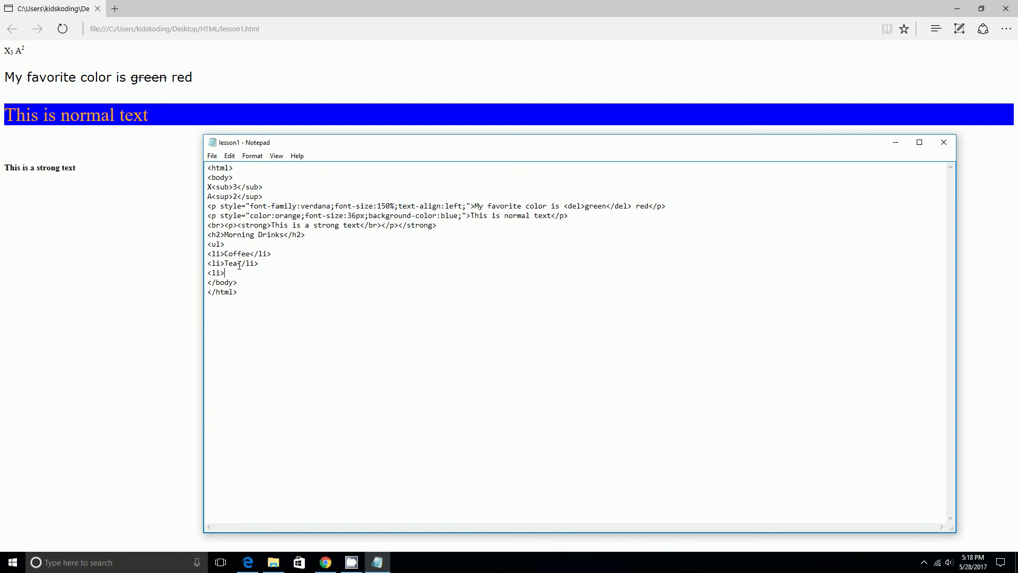
pyautogui.write('Juice</li>')
pyautogui.press('Return')
pyautogui.write('</ul>')
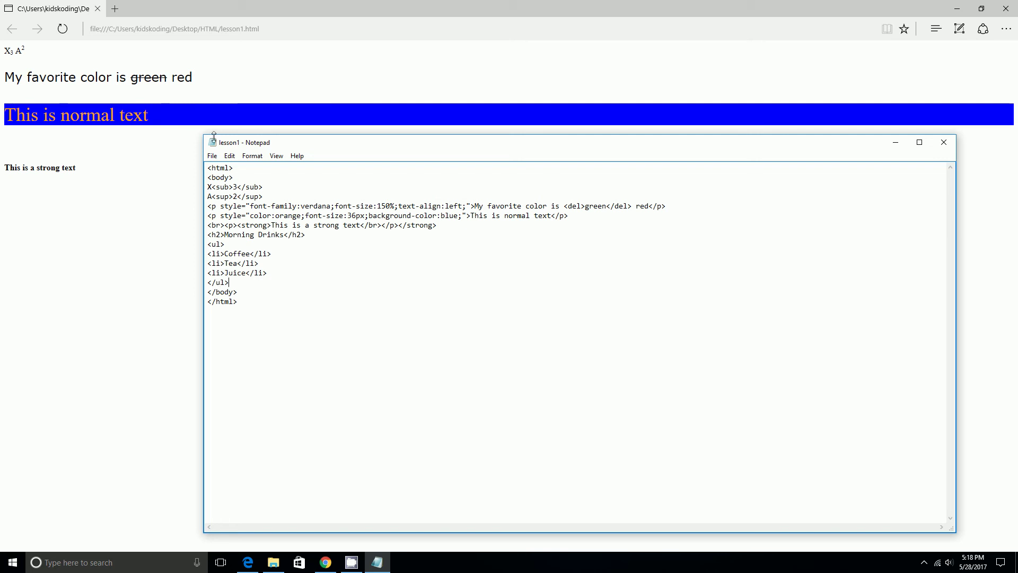
# Step: Save lesson1.html, refresh it in Edge to see the bulleted drinks, then return to Notepad
pyautogui.click(212, 155)
pyautogui.click(229, 191)
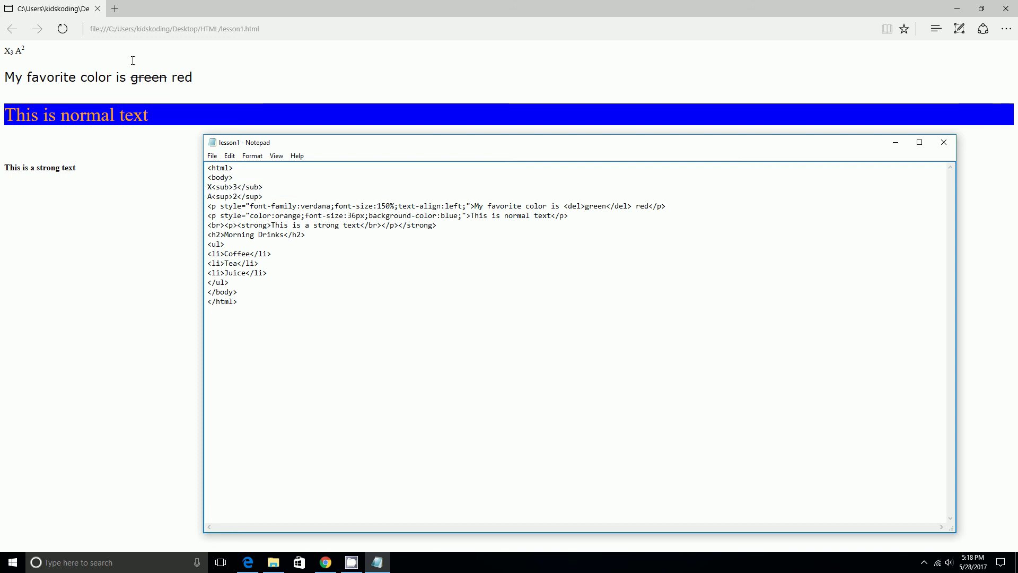
pyautogui.click(62, 29)
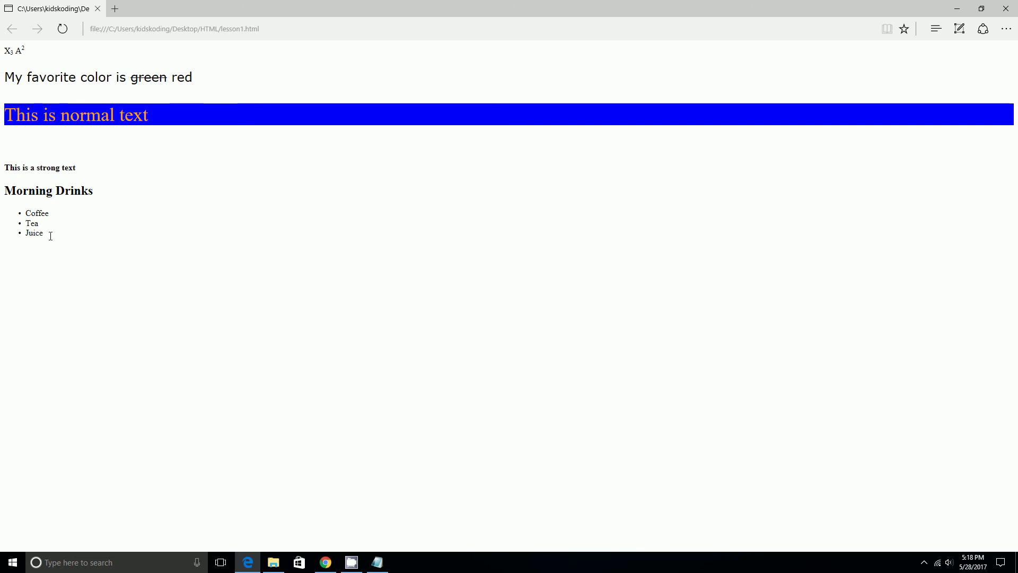
pyautogui.click(377, 561)
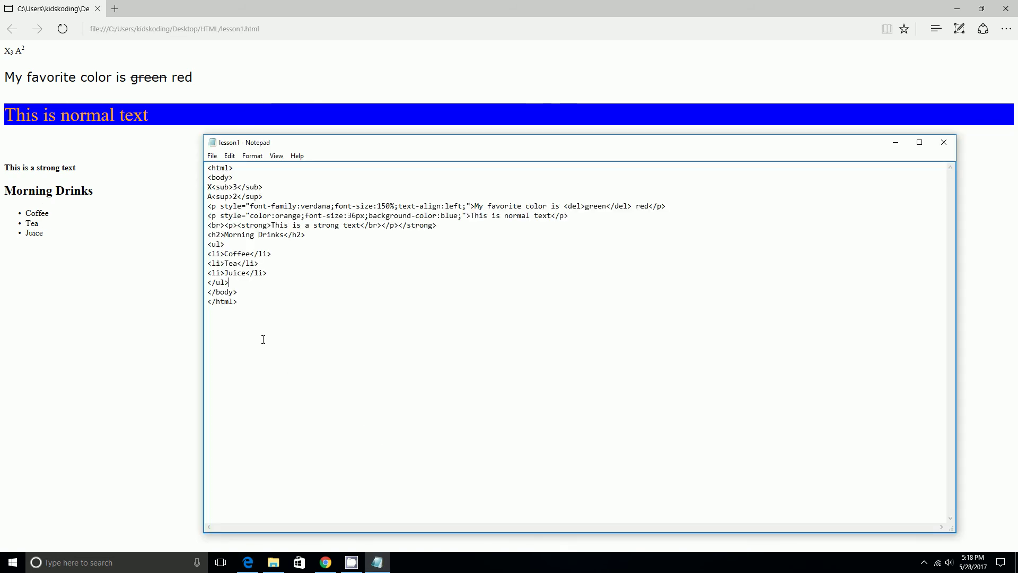
# Step: Type <h2>Breakfast</h2> after </ul>, correcting its capitalisation, and start a new line below
pyautogui.press('Return')
pyautogui.write('<h2>')
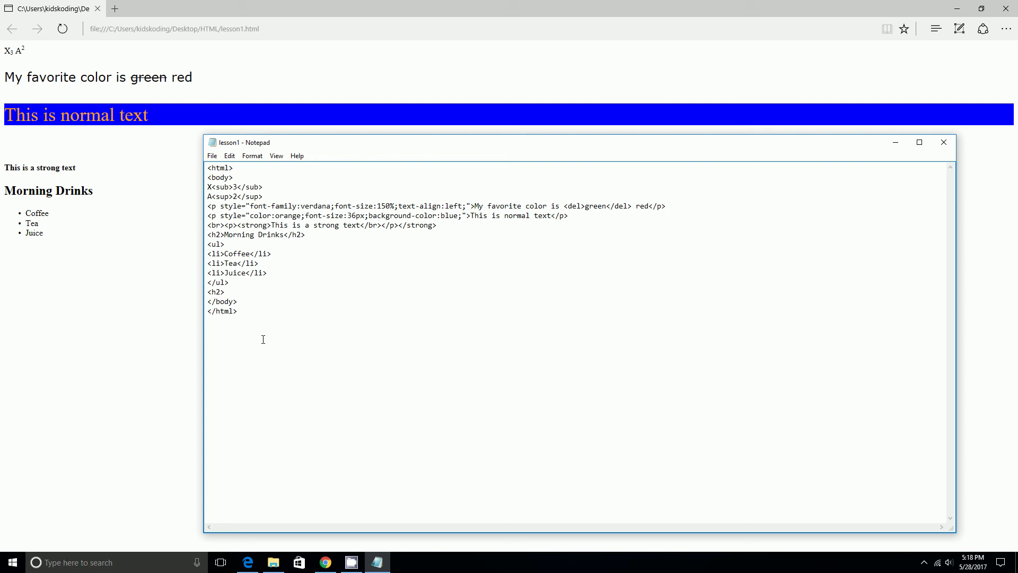
pyautogui.write('bREAKFAST')
pyautogui.press('BackSpace')
pyautogui.press('BackSpace')
pyautogui.press('BackSpace')
pyautogui.press('BackSpace')
pyautogui.press('BackSpace')
pyautogui.press('BackSpace')
pyautogui.press('BackSpace')
pyautogui.press('BackSpace')
pyautogui.press('BackSpace')
pyautogui.write('Break')
pyautogui.write('fast<')
pyautogui.write('/jh')
pyautogui.write('2>')
pyautogui.press('BackSpace')
pyautogui.press('BackSpace')
pyautogui.press('BackSpace')
pyautogui.press('BackSpace')
pyautogui.write('h2')
pyautogui.press('Return')
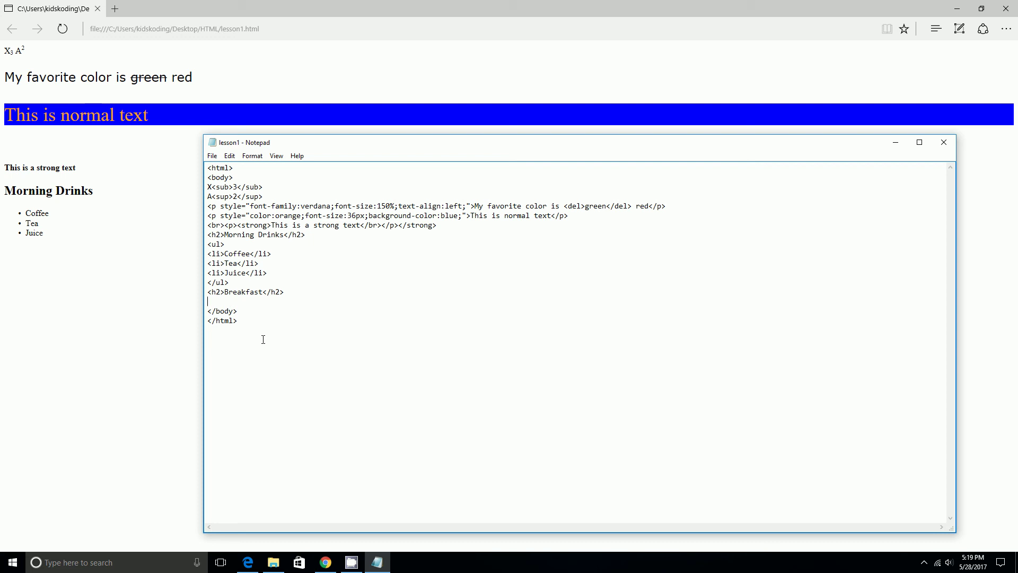
pyautogui.write('<')
pyautogui.write('ol>')
# Step: Type <li> items for Pancakes, Scrambled Eggs, English Muffin and Donuts
pyautogui.press('Return')
pyautogui.write('<li>')
pyautogui.write('Pancakes')
pyautogui.write('</li>')
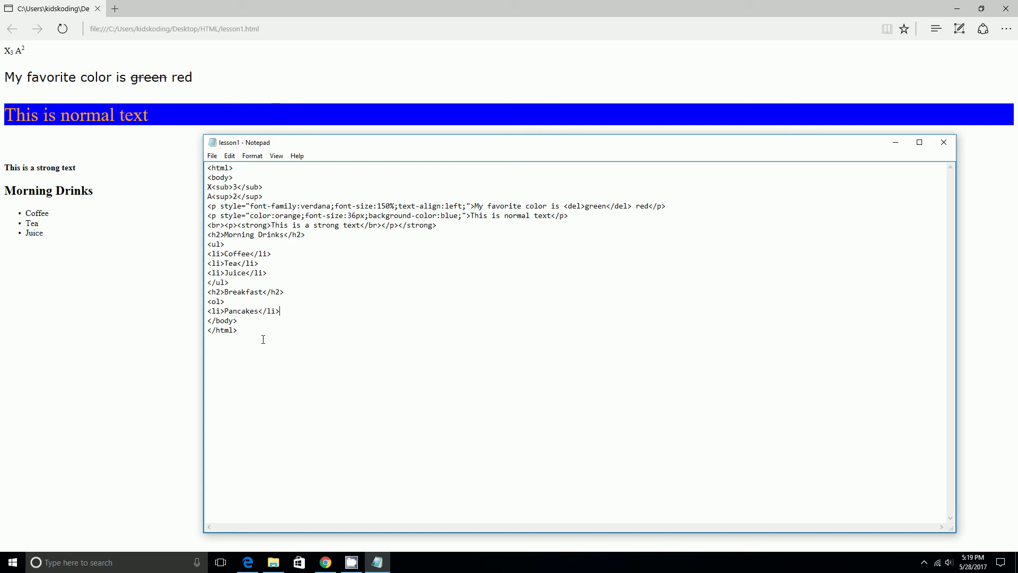
pyautogui.press('Return')
pyautogui.write('<li>')
pyautogui.write('Sc')
pyautogui.write('rambled ')
pyautogui.write('Eggs')
pyautogui.write('</li>')
pyautogui.press('Return')
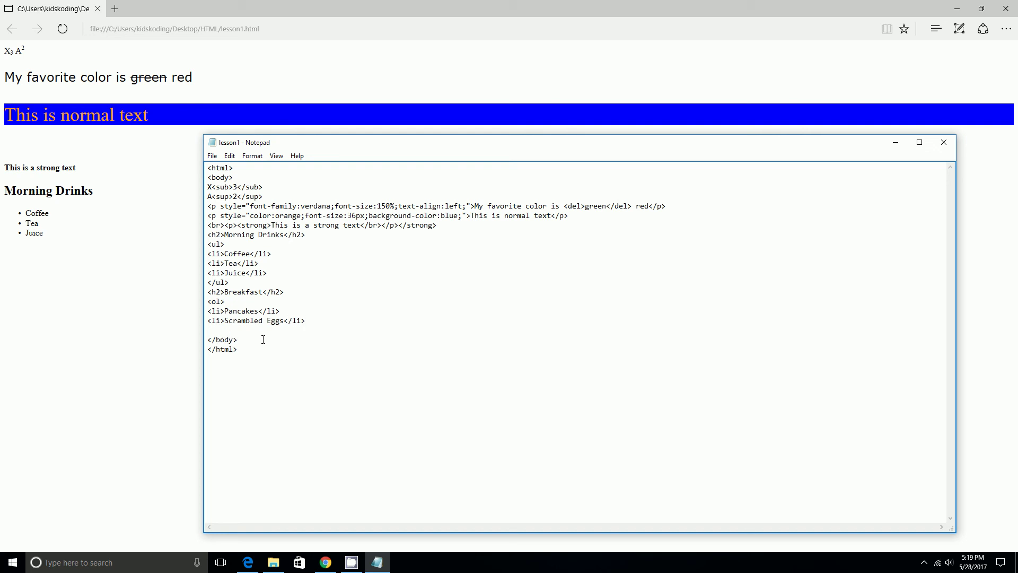
pyautogui.write('<li>')
pyautogui.write('En')
pyautogui.write('glish Muffin')
pyautogui.write('</li>')
pyautogui.press('Return')
pyautogui.write('<li>')
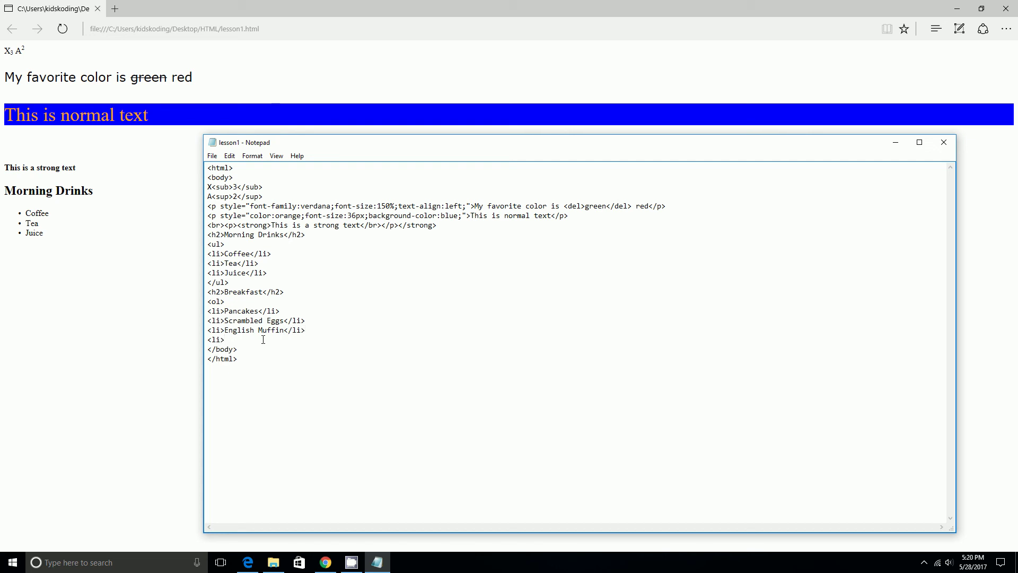
pyautogui.write('Dou')
pyautogui.press('BackSpace')
pyautogui.write('nuts</li>')
# Step: Close the list with </ol> after Donuts and save lesson1.html
pyautogui.click(271, 340)
pyautogui.press('Return')
pyautogui.write('</')
pyautogui.write('ol>')
pyautogui.click(214, 158)
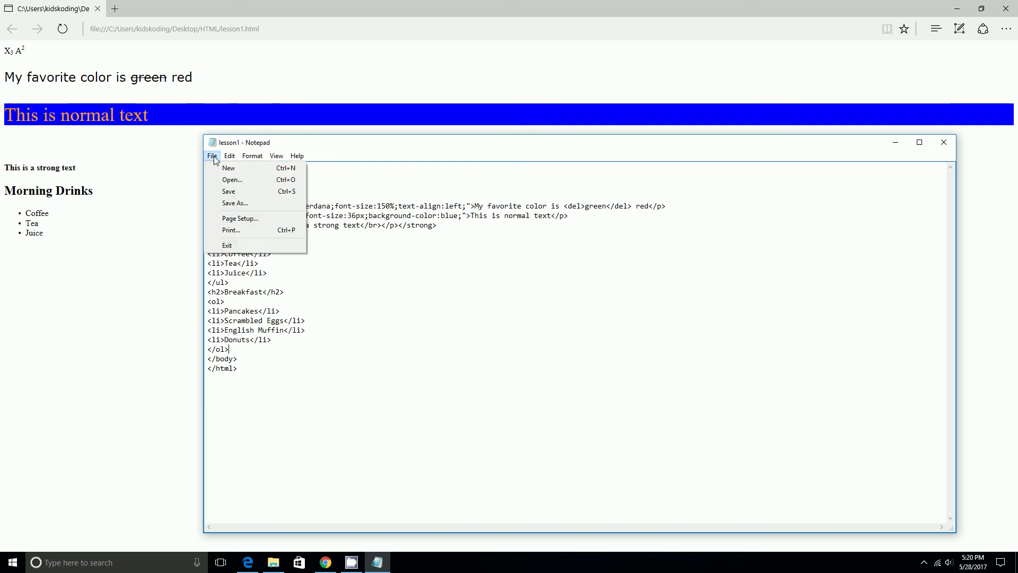
pyautogui.click(235, 193)
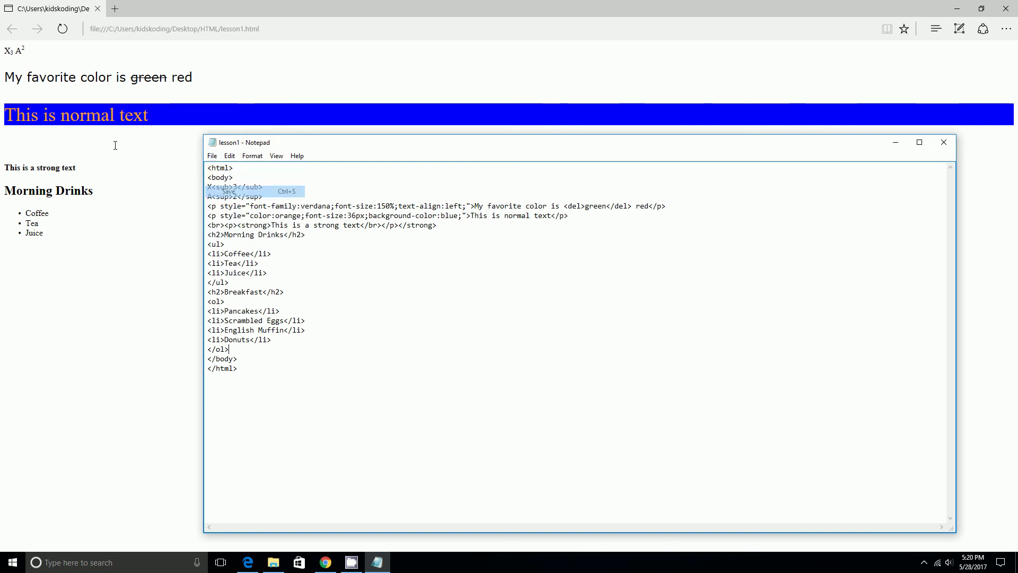
# Step: Reload lesson1 in Edge and highlight the numbered Breakfast and bulleted drinks items to compare
pyautogui.click(62, 29)
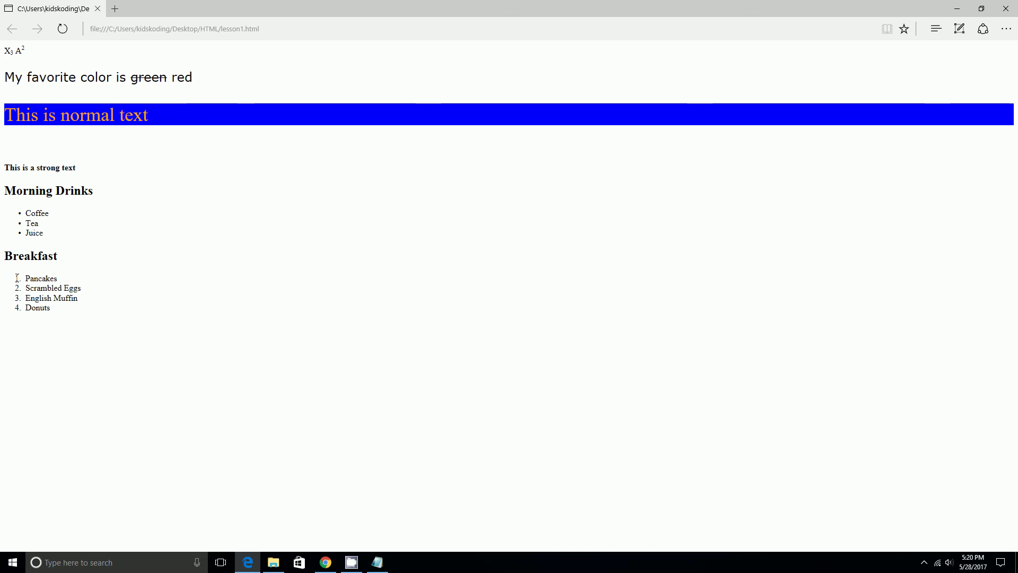
pyautogui.moveTo(24, 273)
pyautogui.mouseDown()
pyautogui.moveTo(13, 303)
pyautogui.moveTo(23, 274)
pyautogui.mouseUp()
pyautogui.moveTo(20, 210); pyautogui.dragTo(61, 231)
pyautogui.click(60, 235)
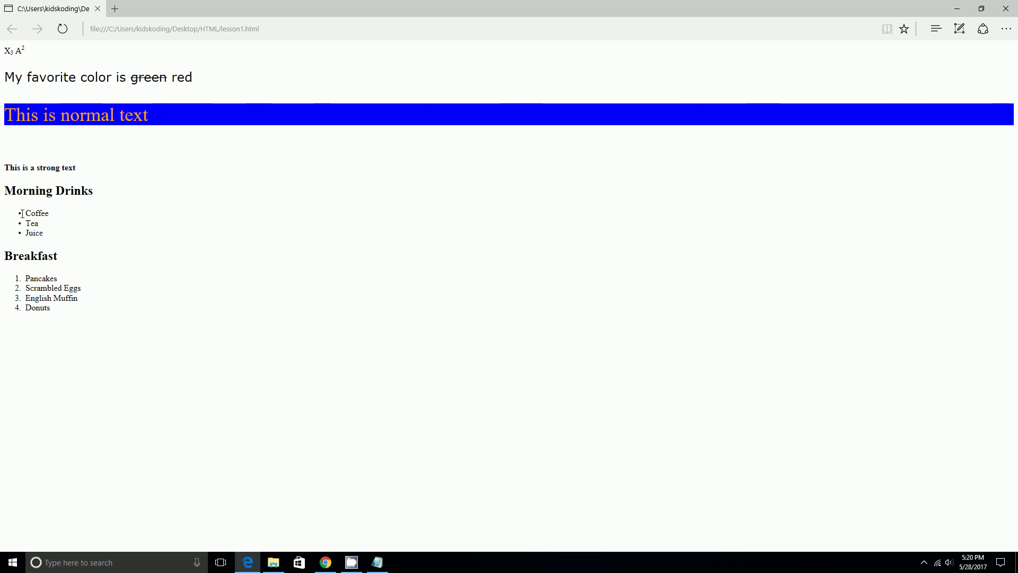
pyautogui.moveTo(28, 212); pyautogui.dragTo(44, 234)
pyautogui.click(86, 239)
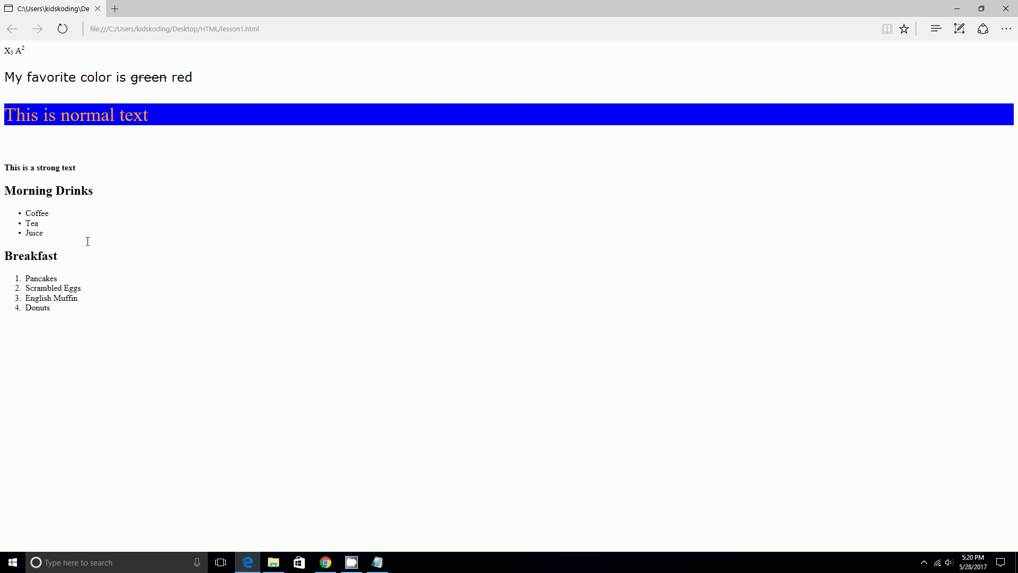